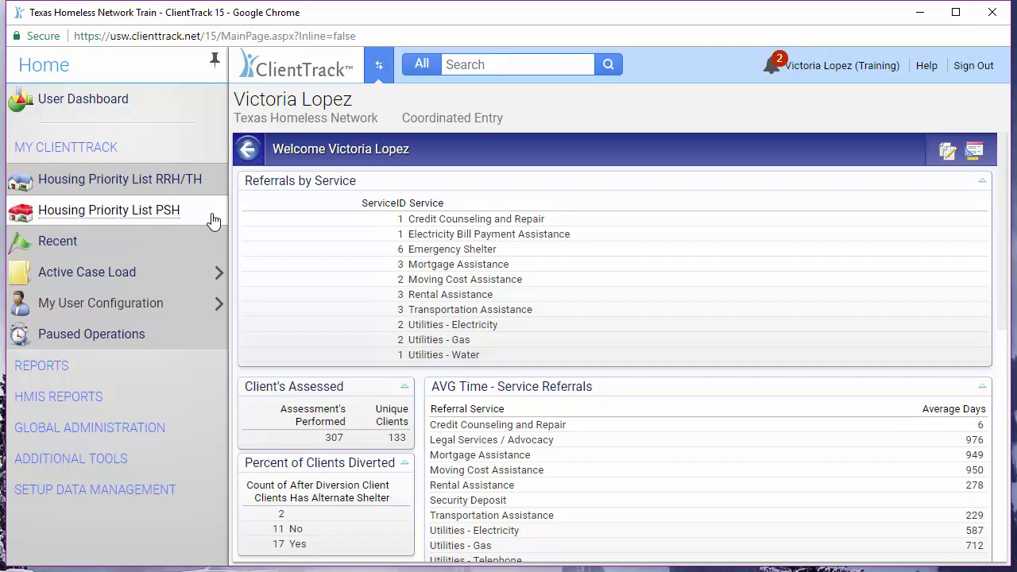
Navigate from HMIS reports to the RRH/TH priority list and collapse the sidebar.
{"action": "left_click", "coordinate": [185, 404]}
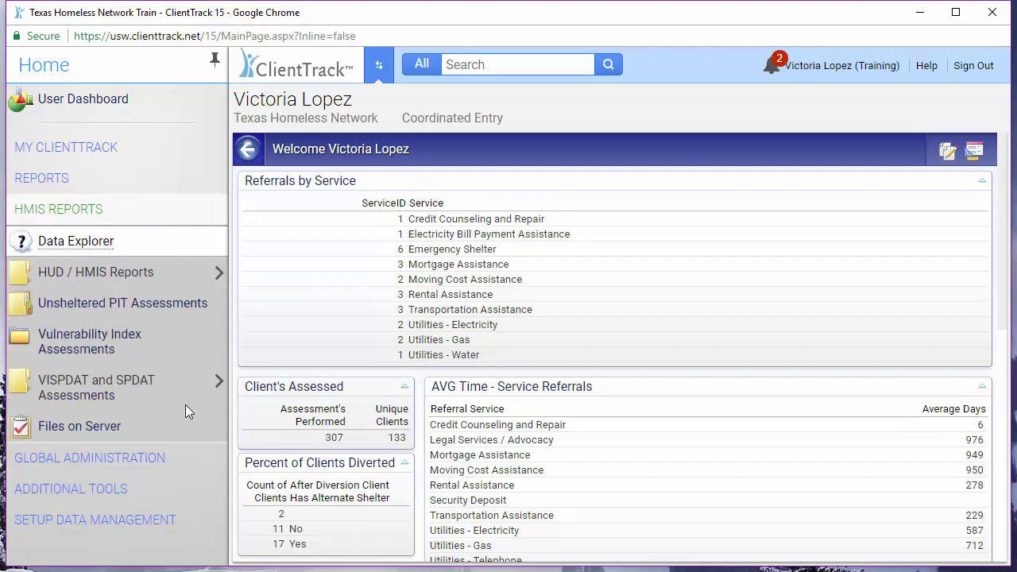
{"action": "left_click", "coordinate": [170, 397]}
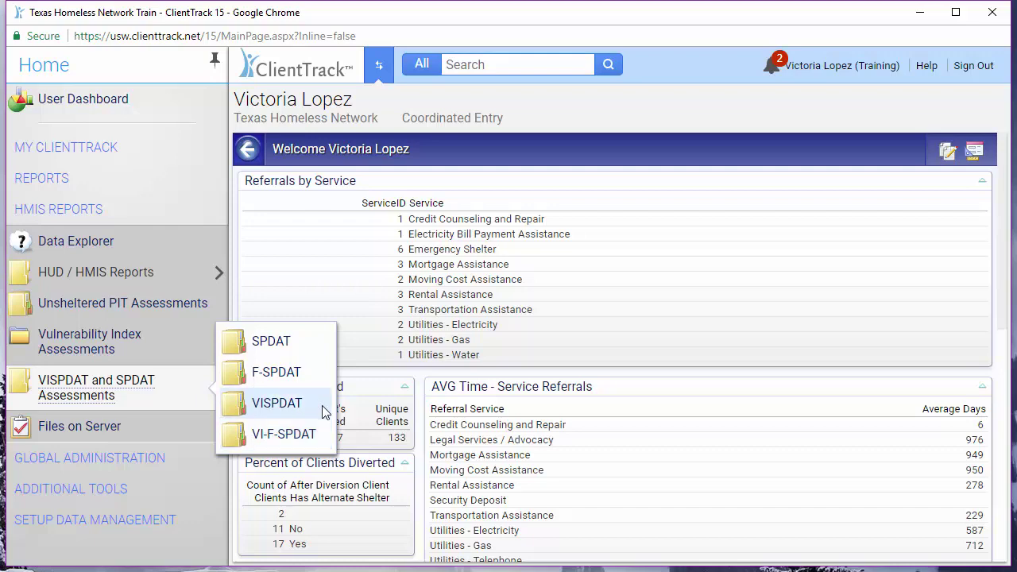
{"action": "left_click", "coordinate": [278, 402]}
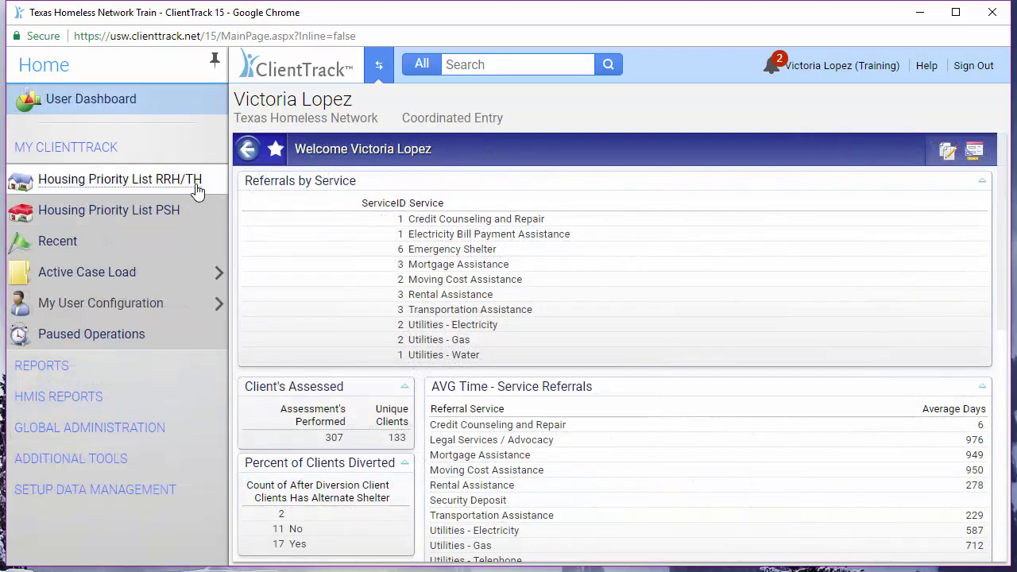
{"action": "left_click", "coordinate": [198, 193]}
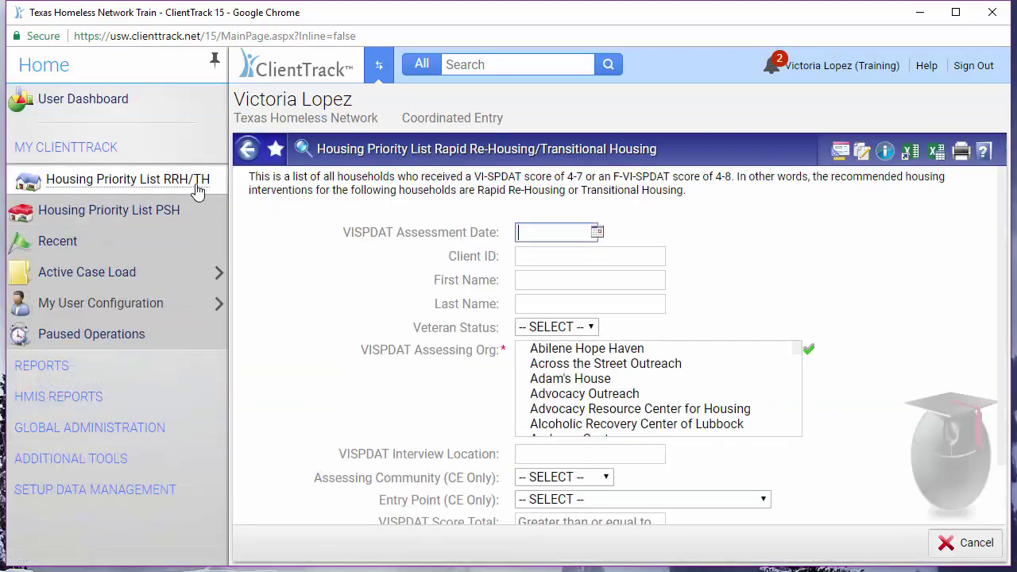
{"action": "left_click", "coordinate": [215, 61]}
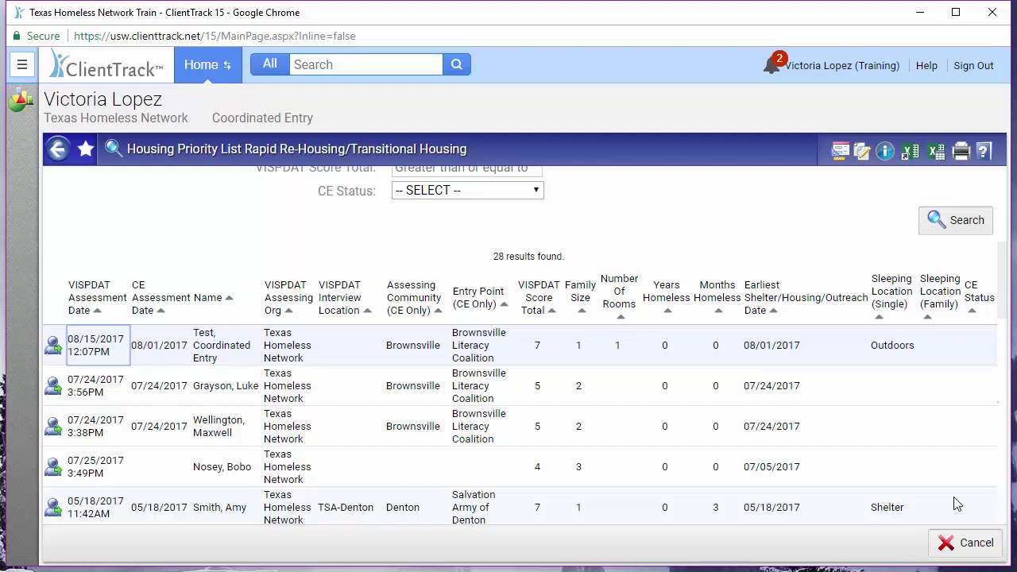
Export the priority list results to Excel as ClientTrackExport.xlsx.
{"action": "left_click", "coordinate": [135, 247]}
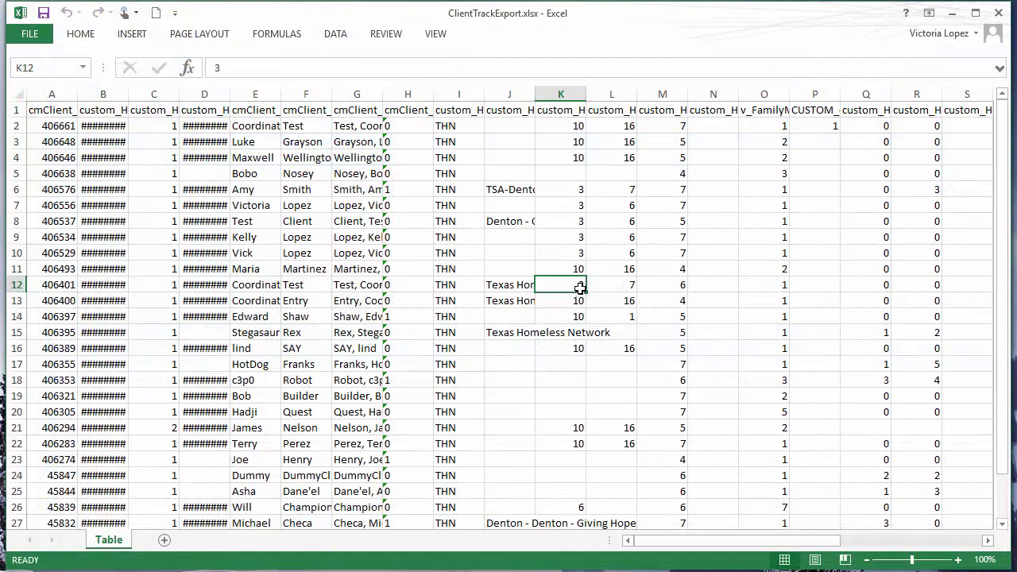
{"action": "left_click", "coordinate": [174, 130]}
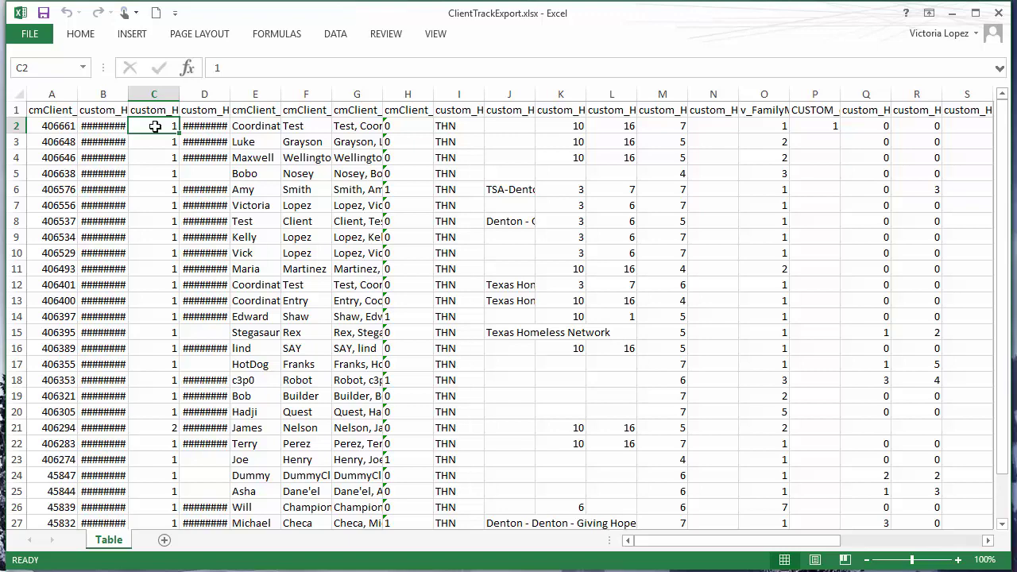
Turn on filtering and limit column M's VI-SPDAT score total to 7.
{"action": "left_click", "coordinate": [339, 38]}
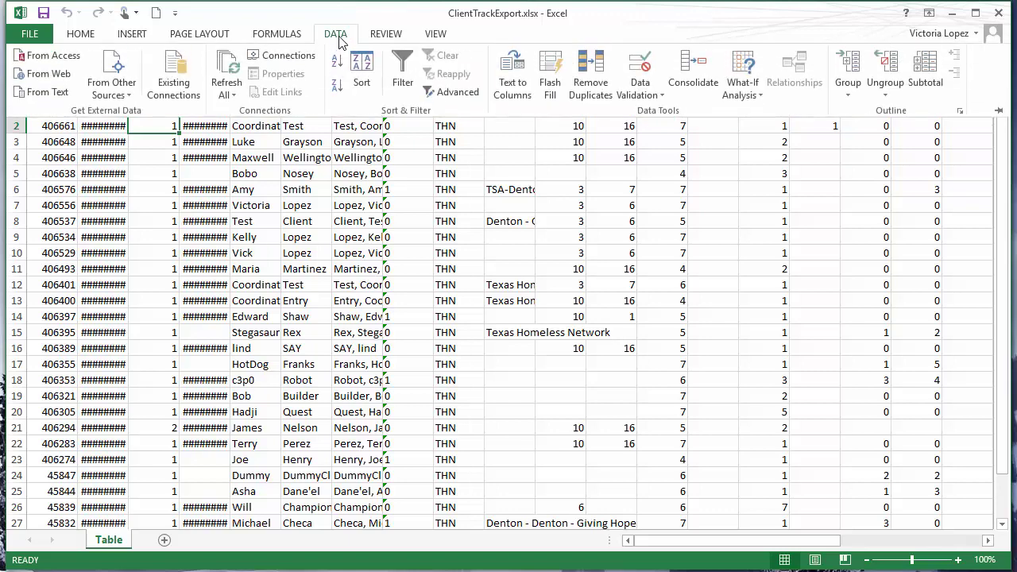
{"action": "left_click", "coordinate": [401, 88]}
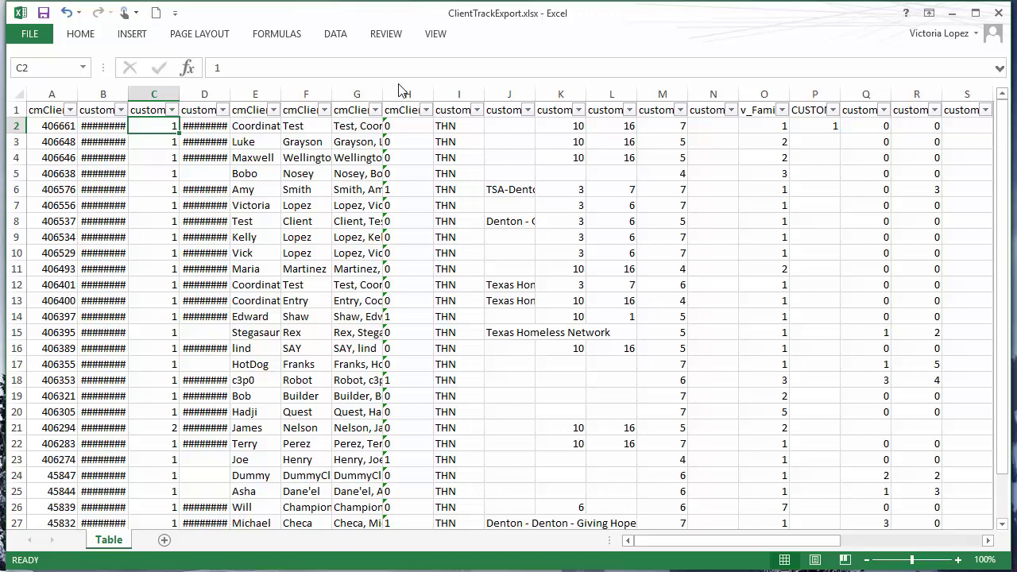
{"action": "left_click", "coordinate": [656, 111]}
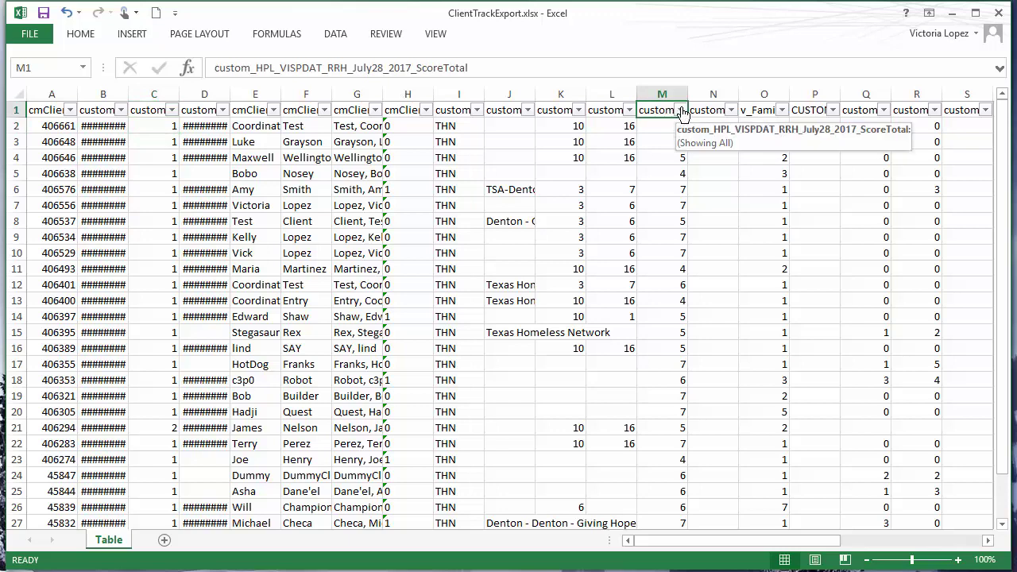
{"action": "left_click", "coordinate": [681, 109]}
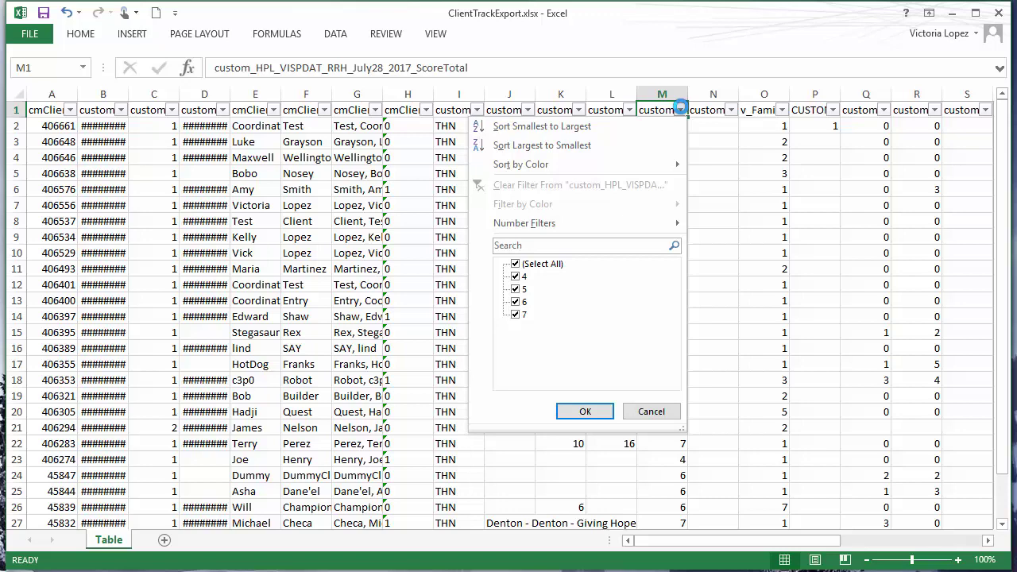
{"action": "left_click", "coordinate": [548, 265]}
{"action": "left_click", "coordinate": [517, 317]}
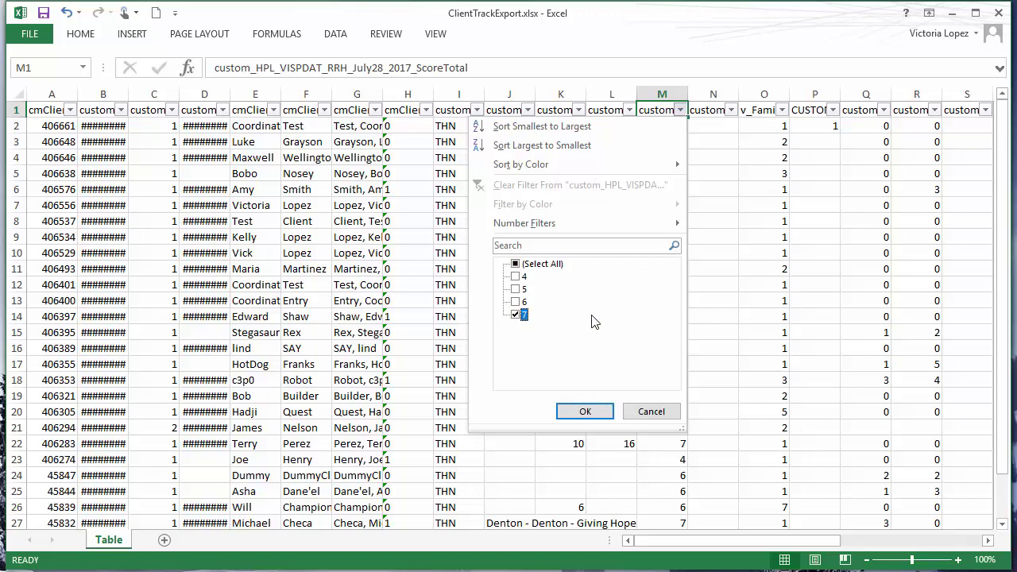
{"action": "left_click", "coordinate": [585, 411]}
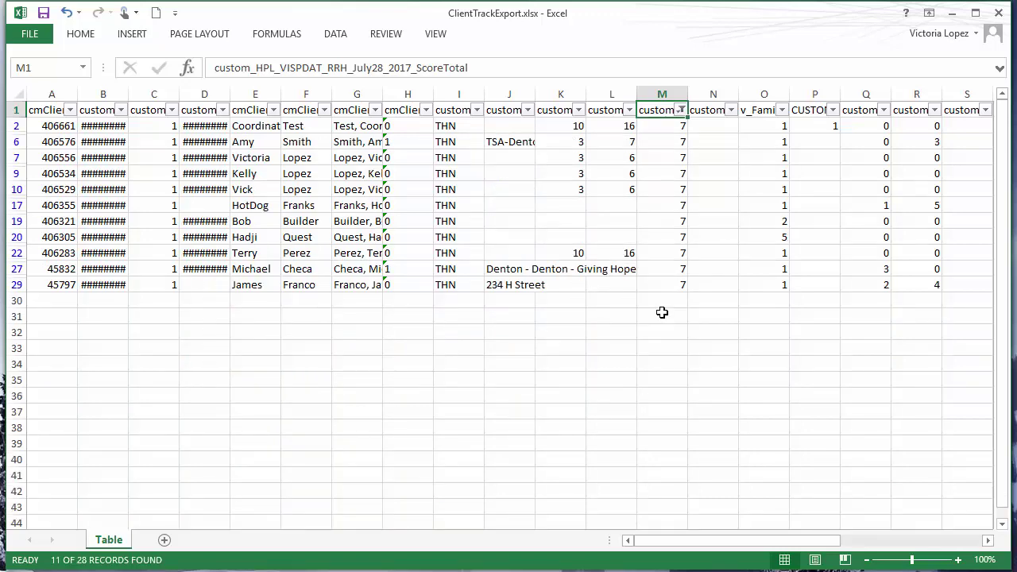
Switch off Data filtering so all 28 household rows are visible.
{"action": "left_click", "coordinate": [344, 35]}
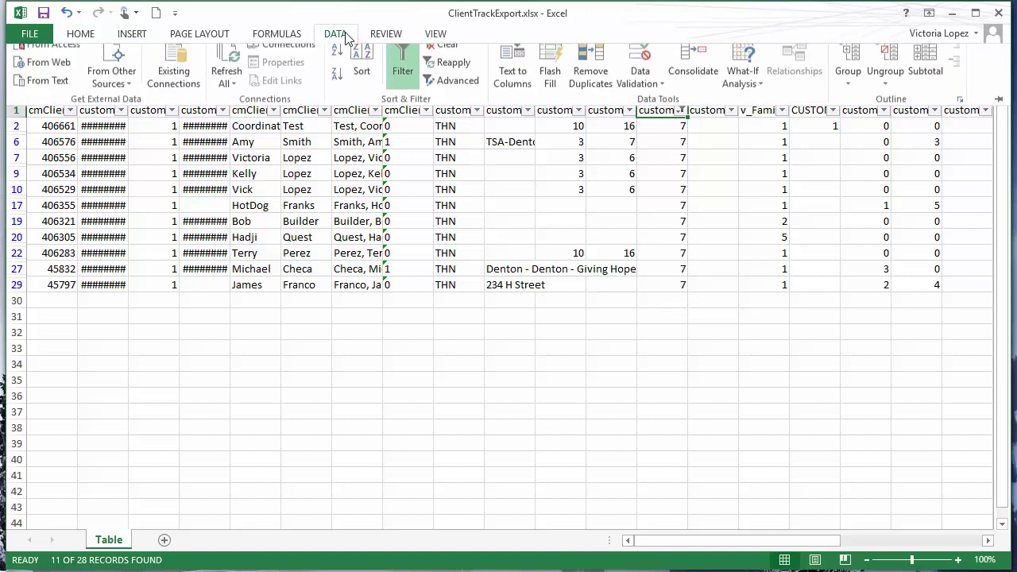
{"action": "left_click", "coordinate": [407, 89]}
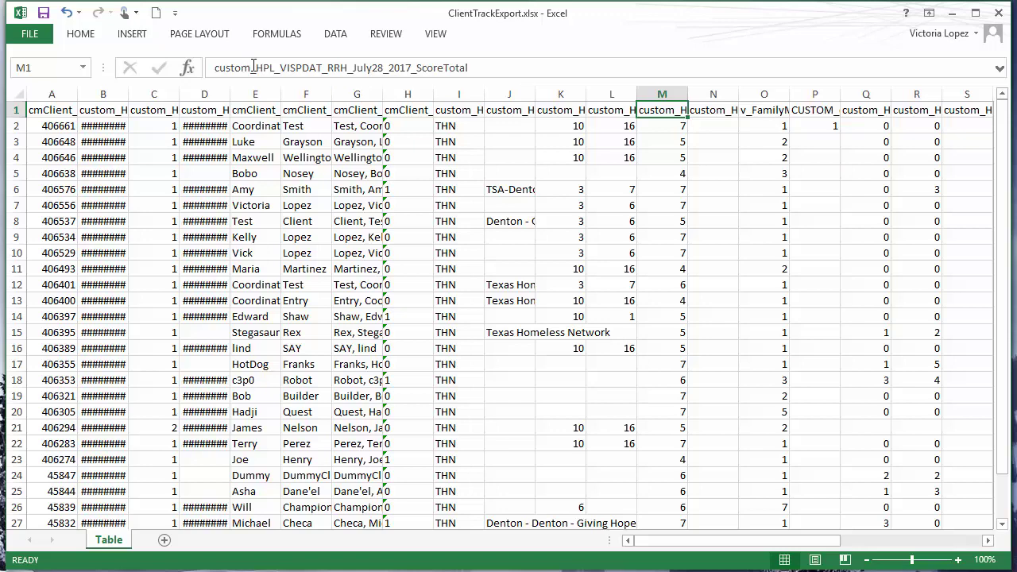
{"action": "left_click", "coordinate": [322, 36]}
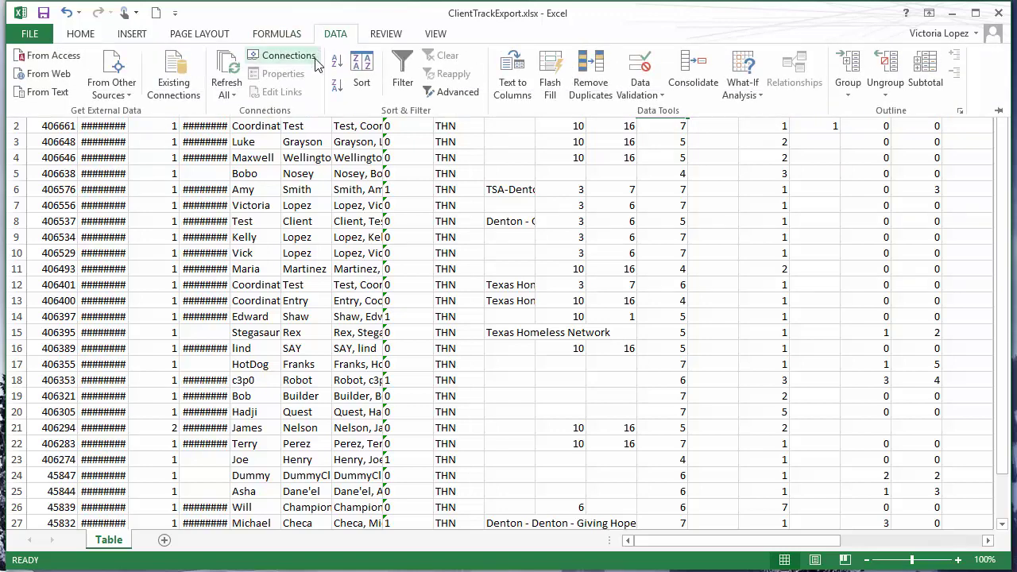
Set the first sort level to VI-SPDAT score total, largest to smallest.
{"action": "left_click", "coordinate": [364, 75]}
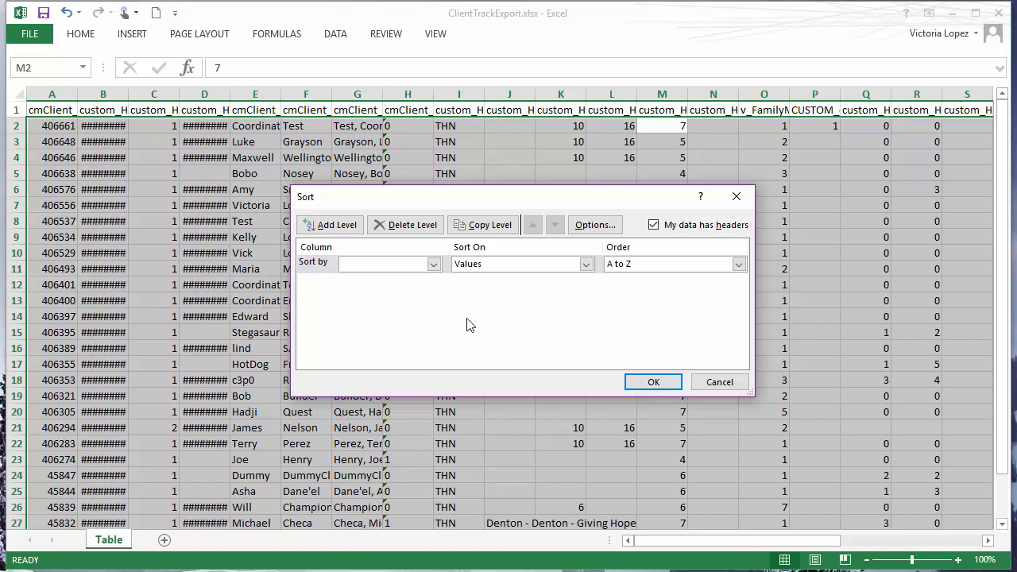
{"action": "left_click", "coordinate": [434, 264]}
{"action": "scroll", "coordinate": [448, 315], "scroll_direction": "down", "scroll_amount": 1}
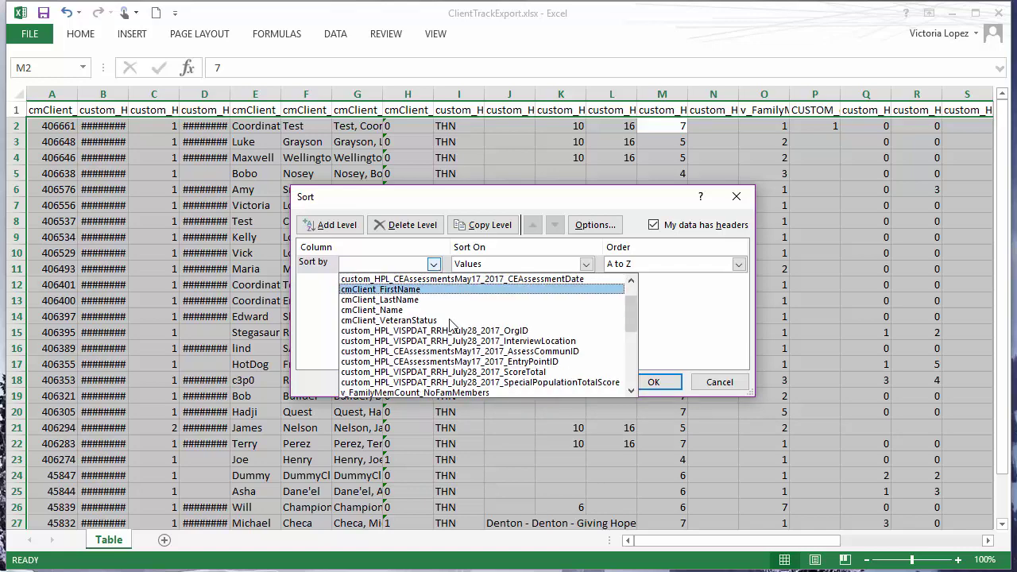
{"action": "left_click", "coordinate": [467, 372]}
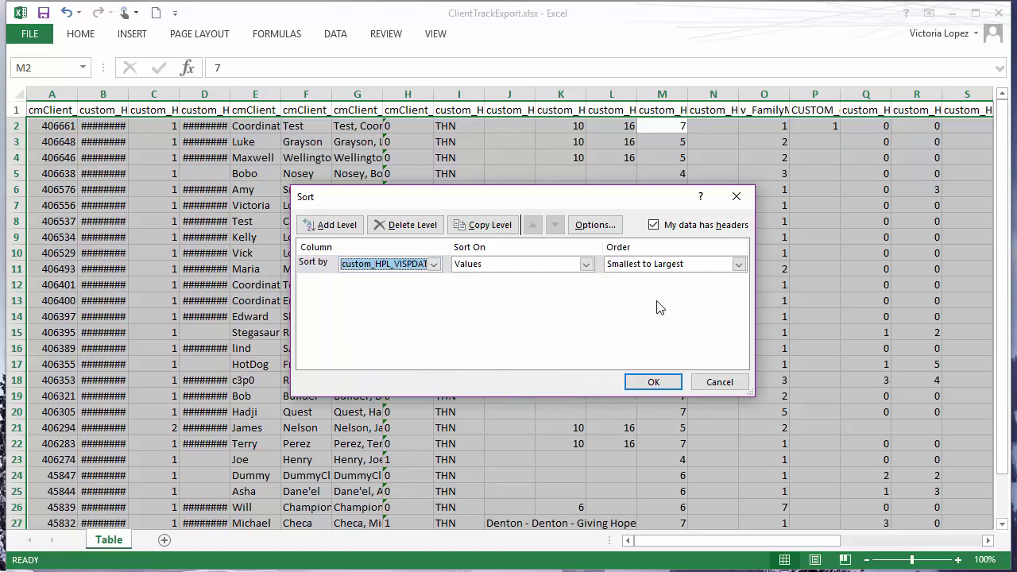
{"action": "left_click", "coordinate": [739, 264]}
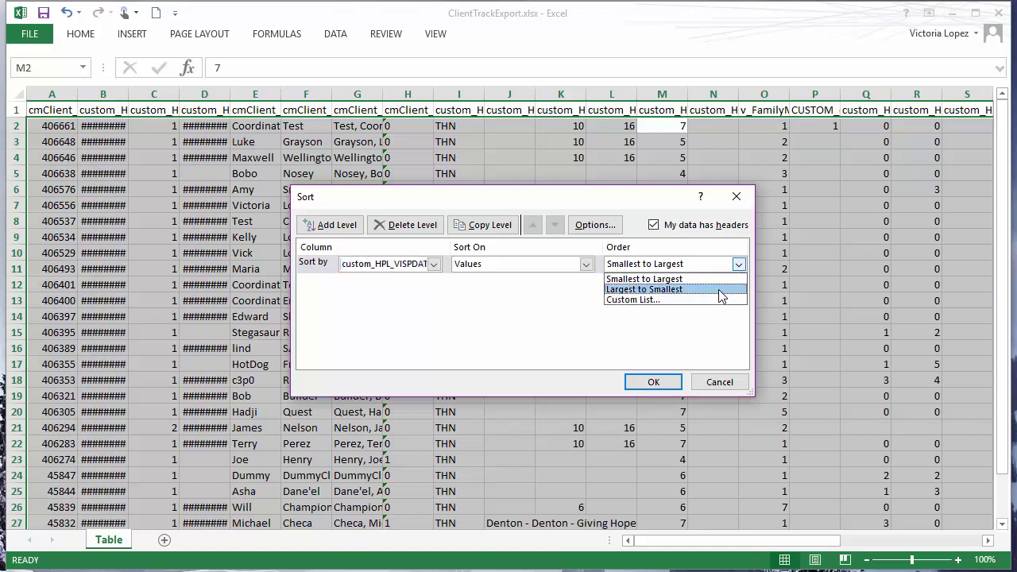
{"action": "left_click", "coordinate": [722, 291]}
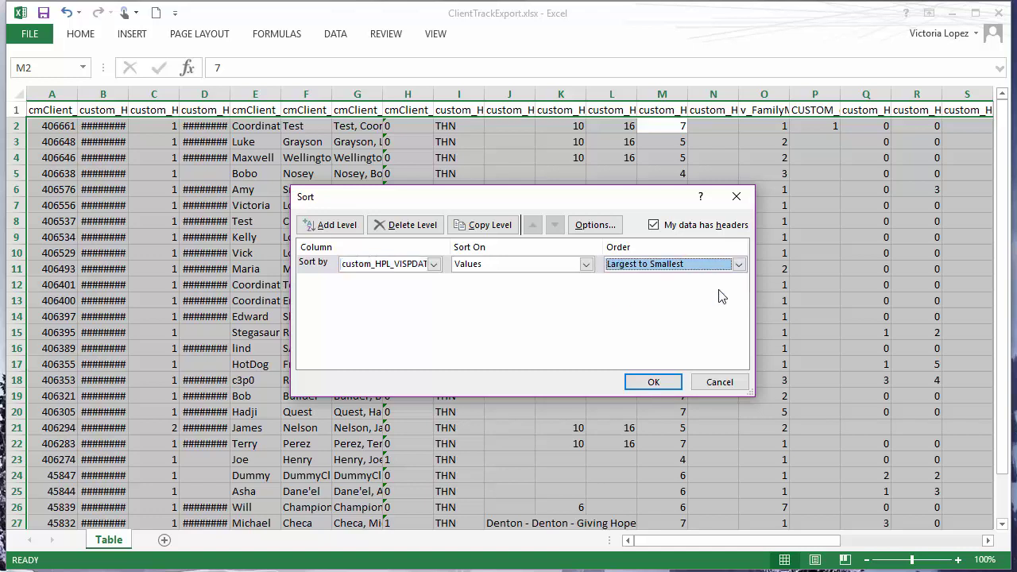
Add second and third VI-SPDAT sort levels and apply the three-level sort.
{"action": "left_click", "coordinate": [340, 227]}
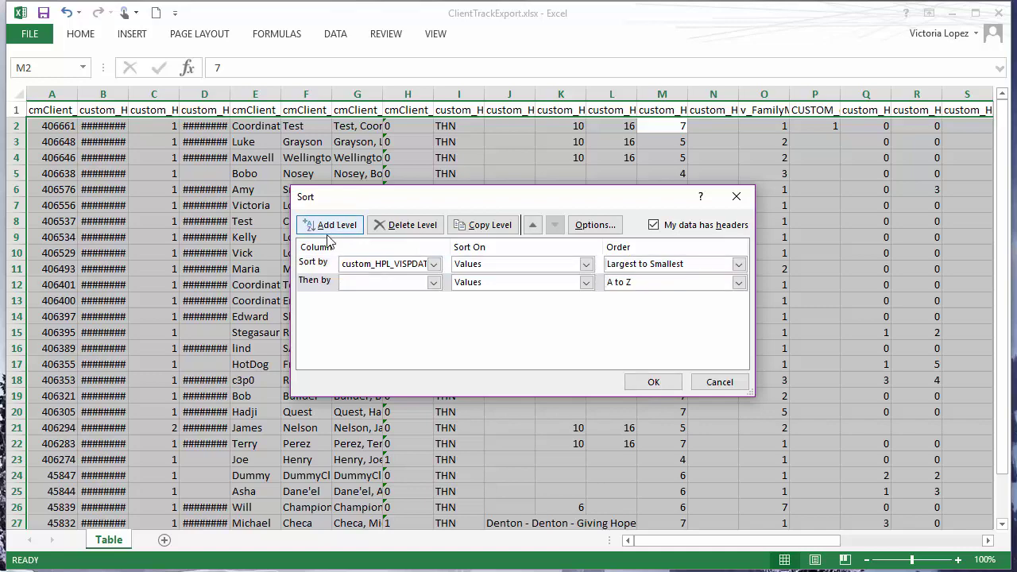
{"action": "left_click", "coordinate": [434, 283]}
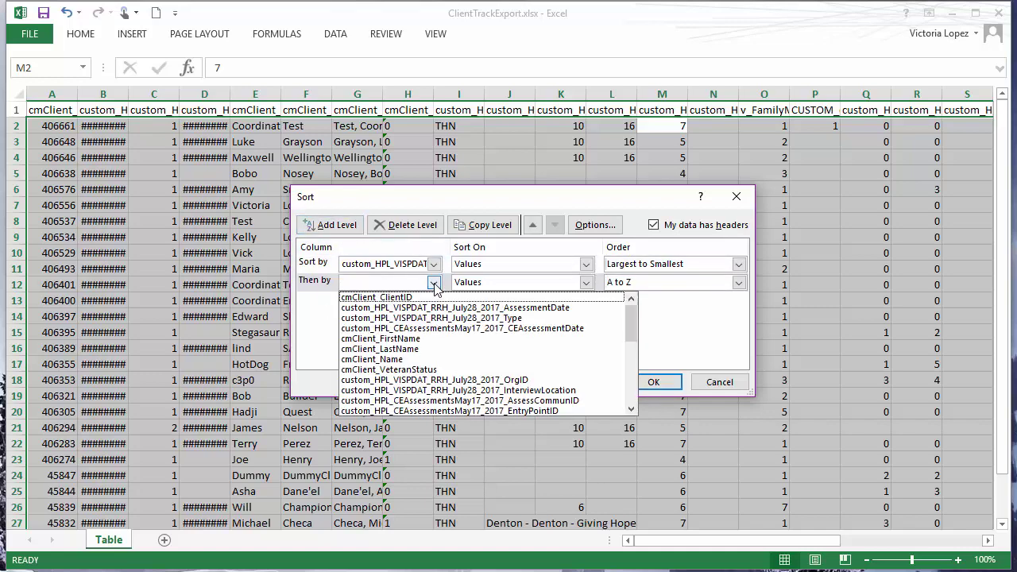
{"action": "left_click", "coordinate": [455, 307]}
{"action": "left_click", "coordinate": [330, 224]}
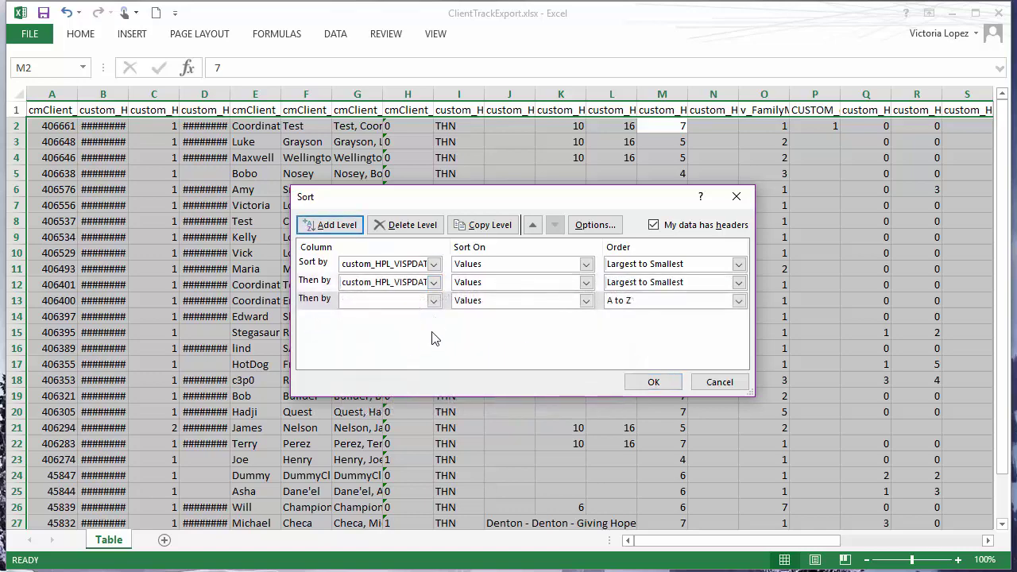
{"action": "left_click", "coordinate": [434, 300]}
{"action": "scroll", "coordinate": [436, 373], "scroll_direction": "down", "scroll_amount": 2}
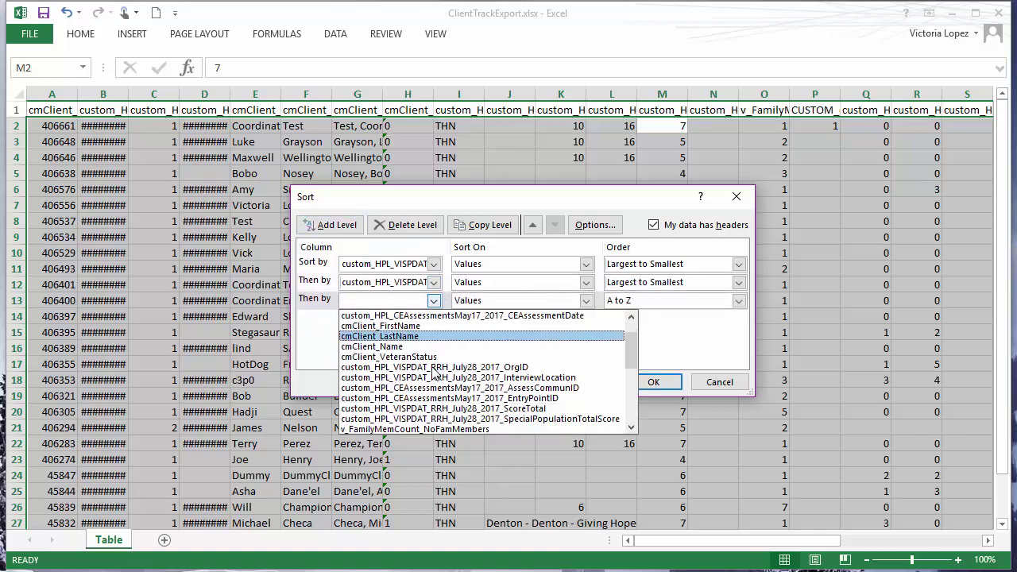
{"action": "scroll", "coordinate": [436, 374], "scroll_direction": "down", "scroll_amount": 3}
{"action": "left_click", "coordinate": [435, 373]}
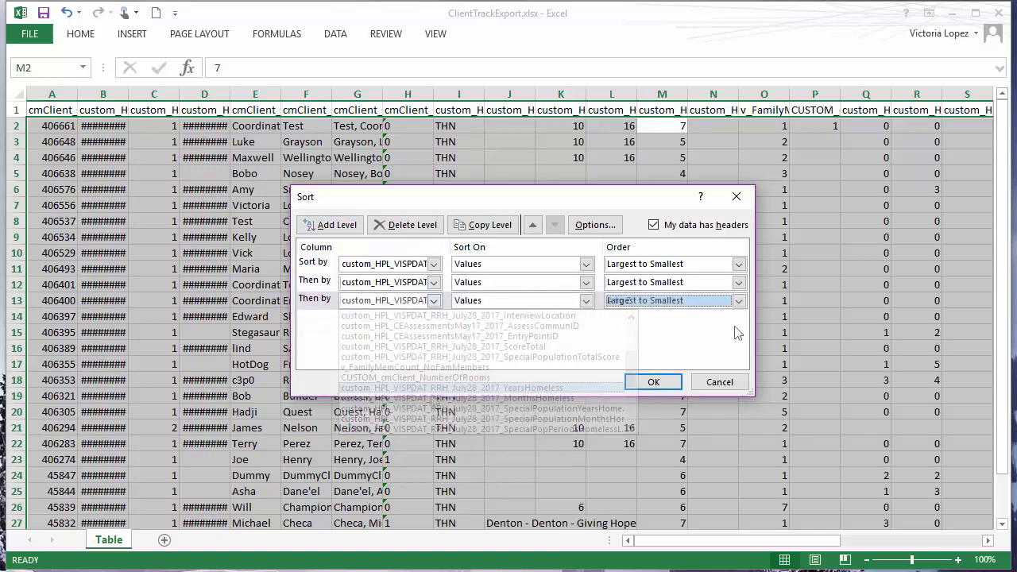
{"action": "left_click", "coordinate": [673, 383]}
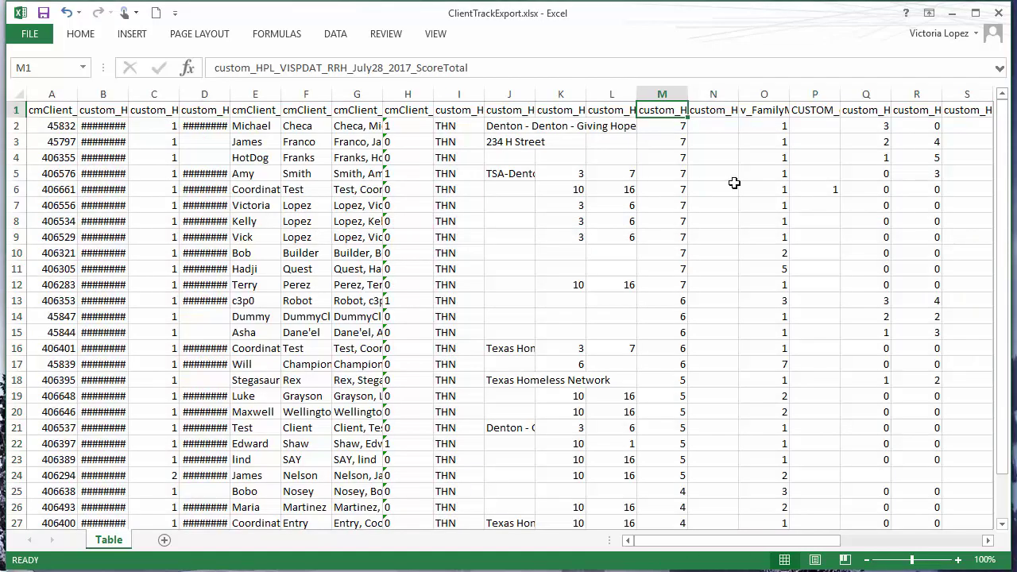
Hide columns N through P beside the score total.
{"action": "mouse_move", "coordinate": [713, 94]}
{"action": "left_mouse_down"}
{"action": "mouse_move", "coordinate": [840, 114]}
{"action": "mouse_move", "coordinate": [818, 116]}
{"action": "left_mouse_up"}
{"action": "right_click", "coordinate": [819, 119]}
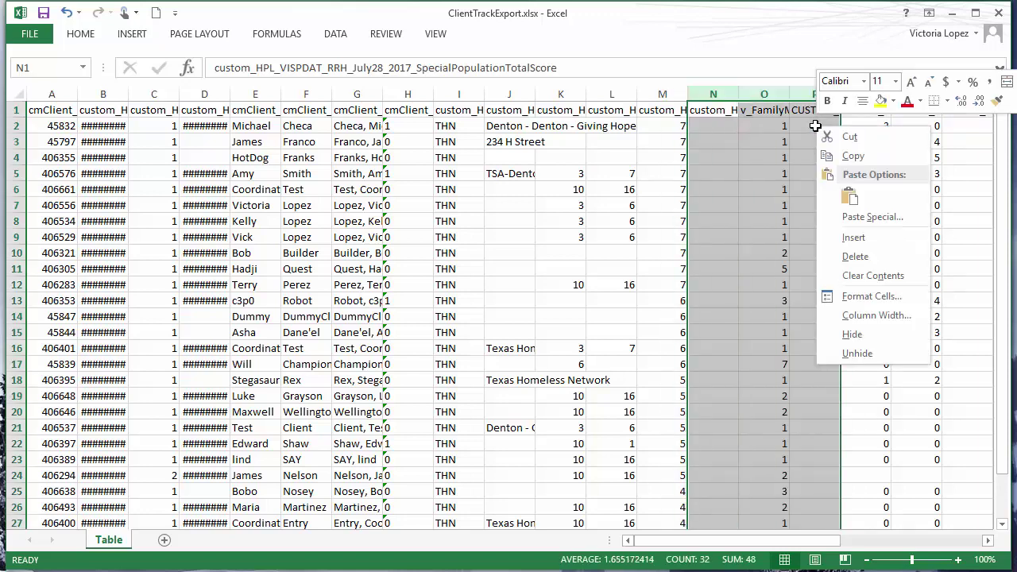
{"action": "left_click", "coordinate": [856, 334]}
{"action": "left_click", "coordinate": [761, 141]}
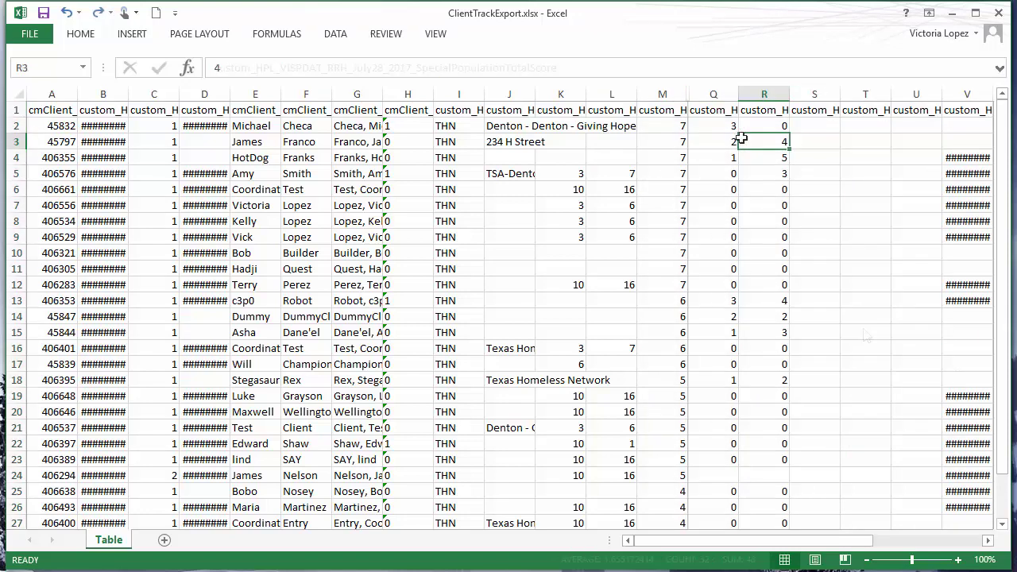
Review headers M, Q, R and the top rows' score, years and months homeless.
{"action": "left_click", "coordinate": [661, 110]}
{"action": "left_click", "coordinate": [702, 111]}
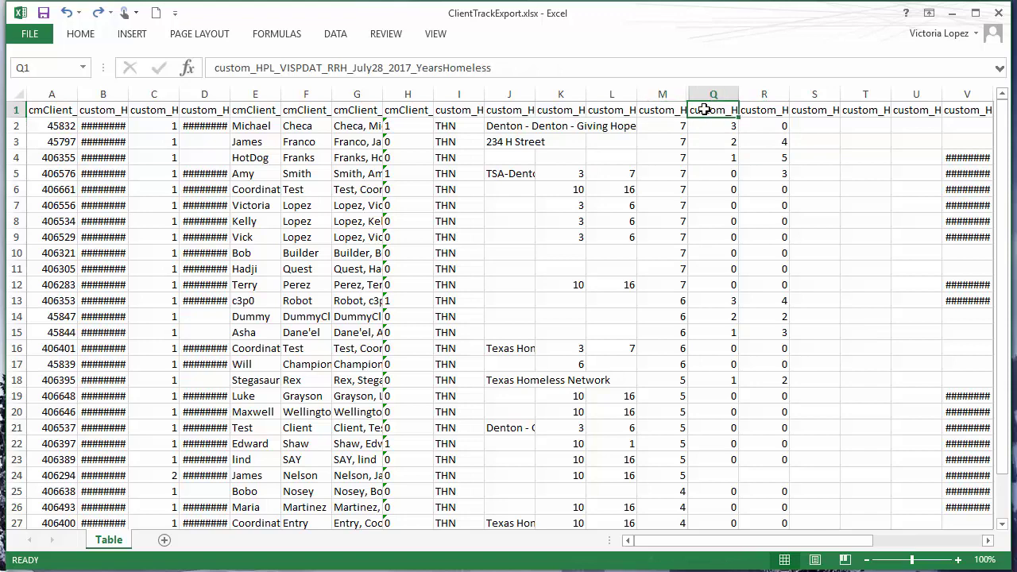
{"action": "left_click", "coordinate": [779, 109]}
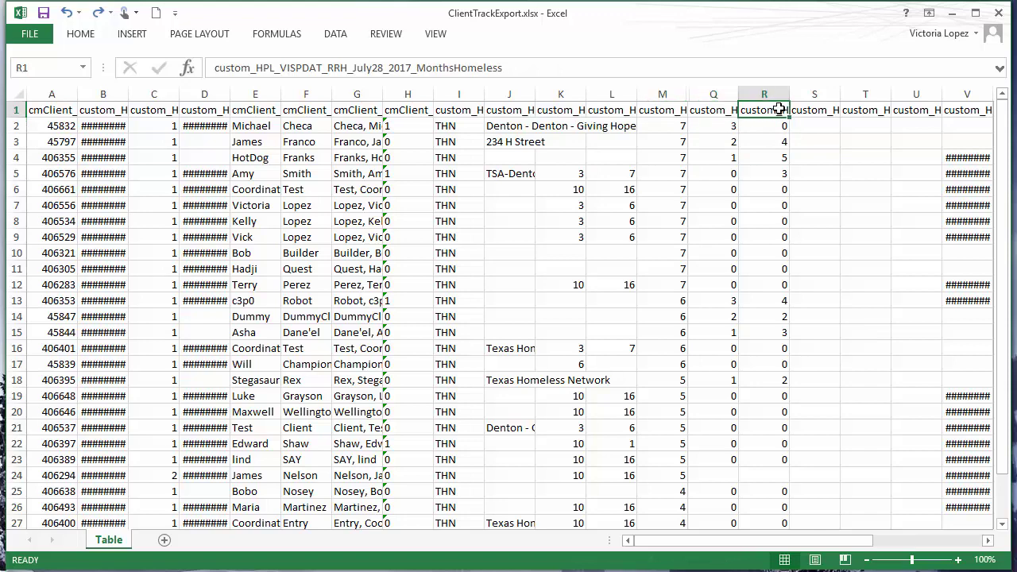
{"action": "left_click", "coordinate": [667, 116]}
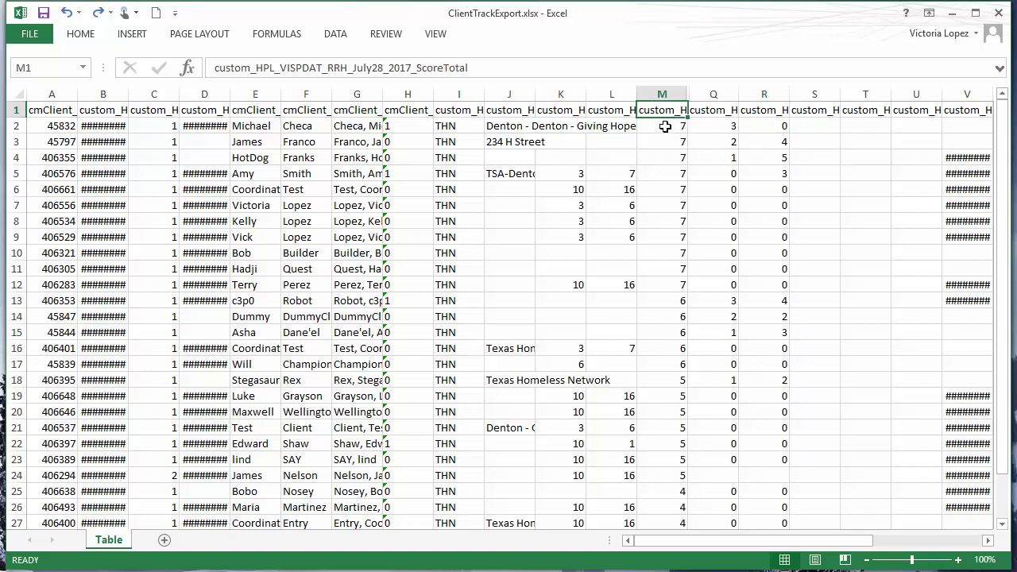
{"action": "left_click", "coordinate": [665, 126]}
{"action": "left_click_drag", "start_coordinate": [665, 126], "coordinate": [671, 250]}
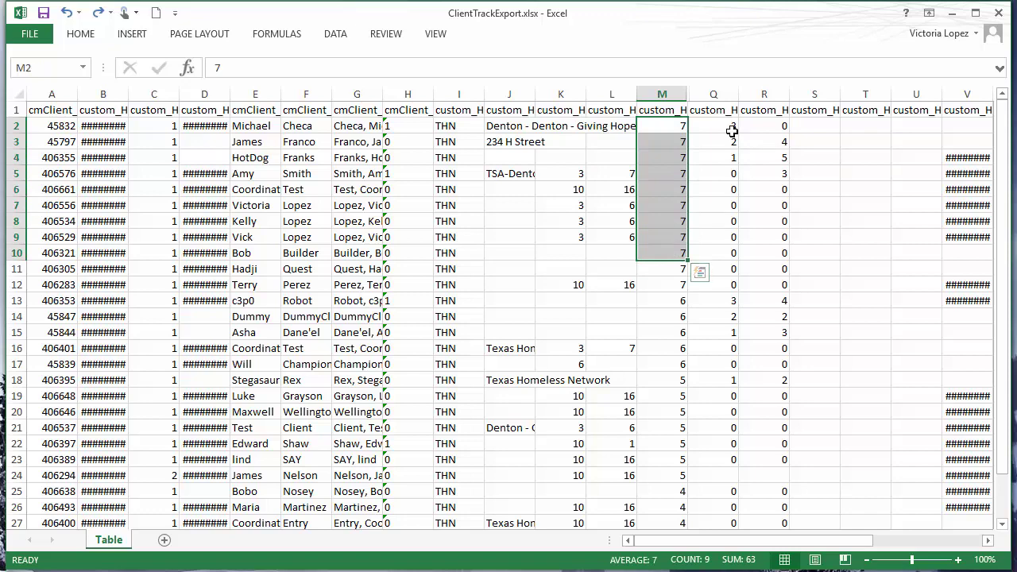
{"action": "left_click_drag", "start_coordinate": [723, 125], "coordinate": [727, 253]}
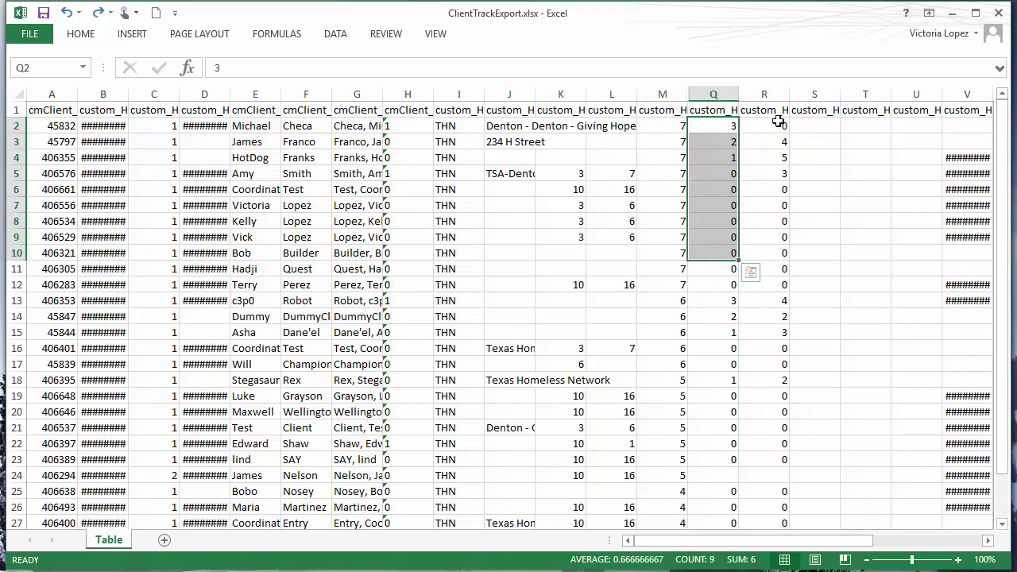
{"action": "left_click_drag", "start_coordinate": [783, 127], "coordinate": [781, 238]}
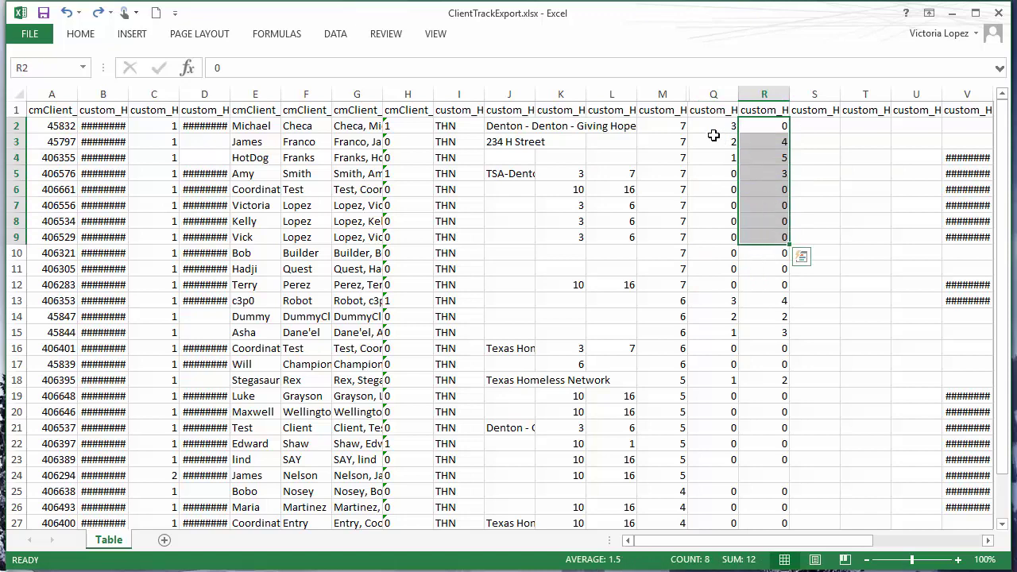
{"action": "left_click", "coordinate": [669, 113]}
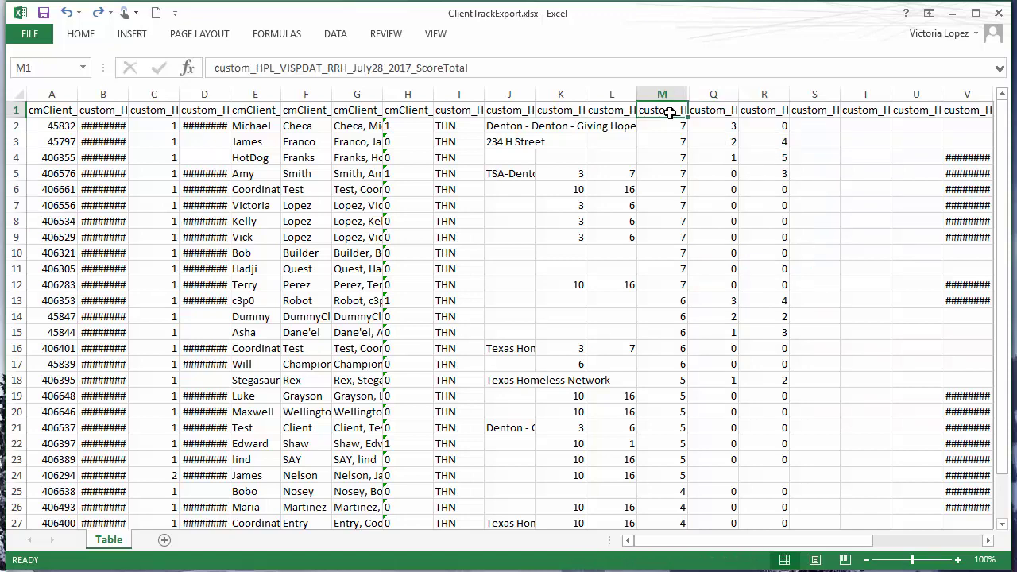